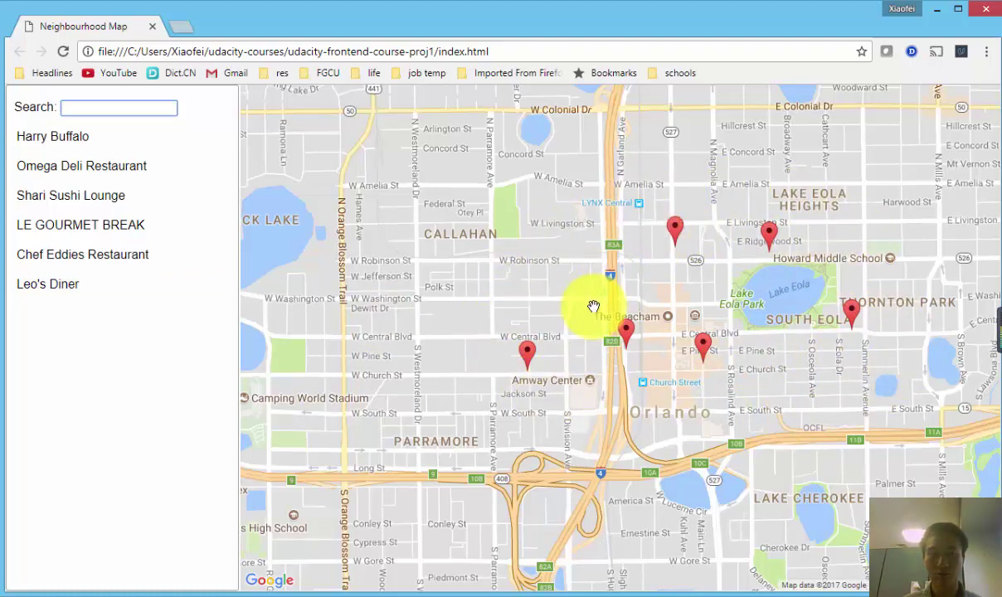
- Show the New York Times articles for the Leo's Diner marker and for Shari Sushi Lounge from the place list
left_click(134, 153)
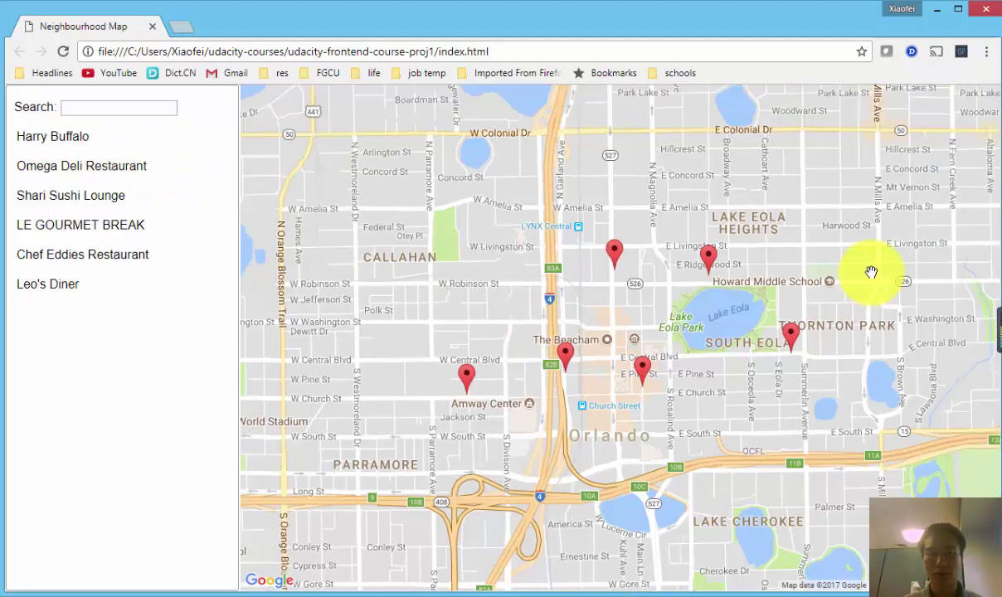
left_click(619, 252)
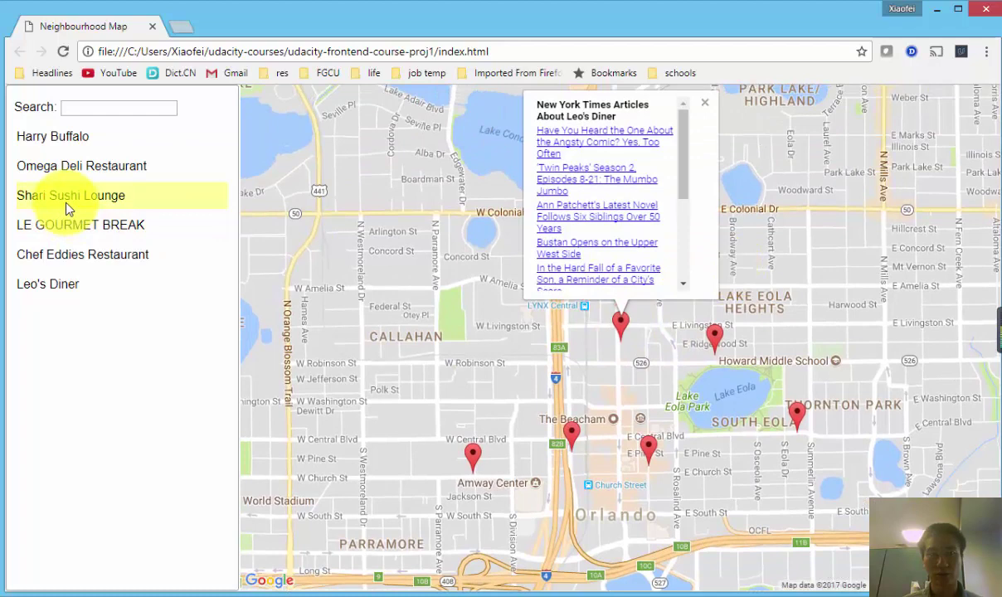
left_click(67, 205)
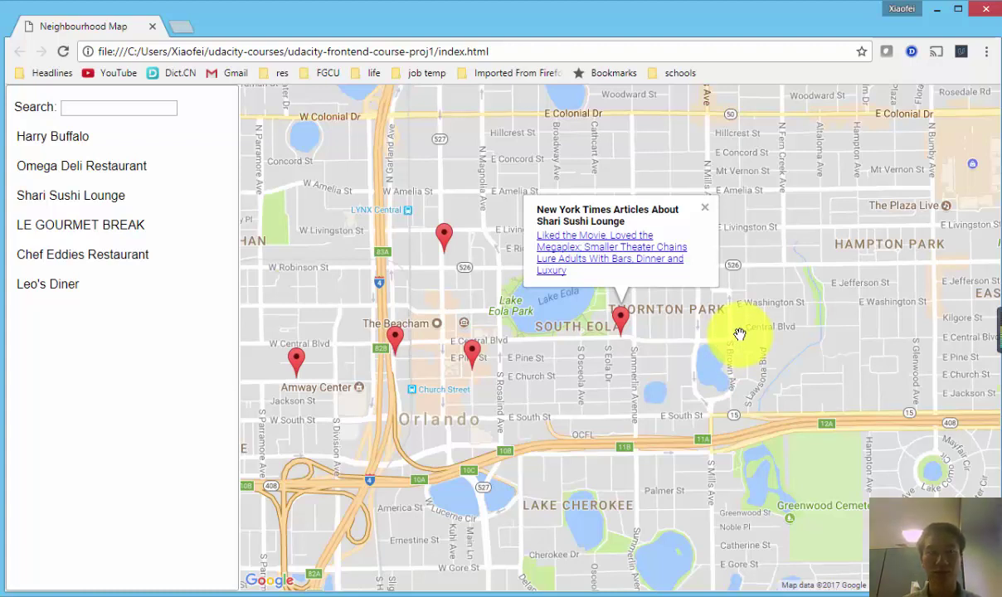
- Dismiss the article info window and filter the places by "he"
left_click(713, 360)
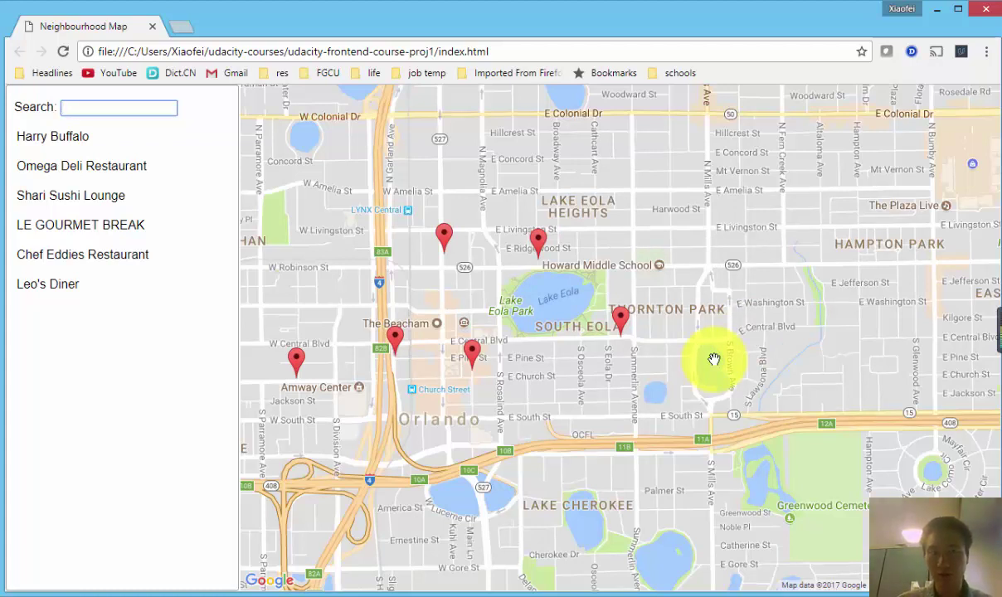
type("he")
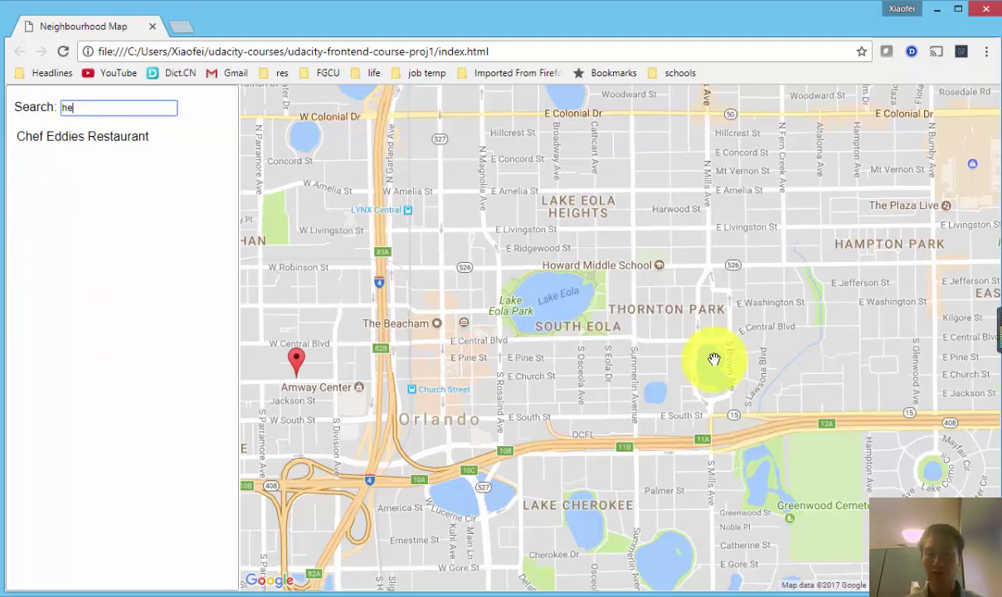
- Enter Street View near the Chef Eddies Restaurant marker and look around the storefronts, sidewalk and street
mouse_move(420, 348)
left_mouse_down()
mouse_move(528, 347)
mouse_move(612, 360)
left_mouse_up()
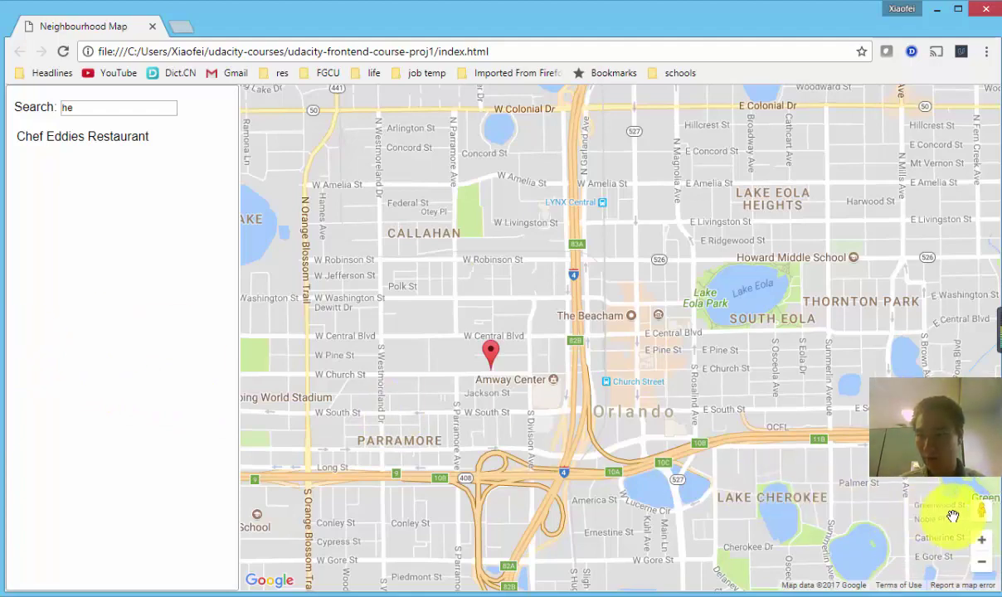
mouse_move(980, 516)
left_mouse_down()
mouse_move(778, 414)
mouse_move(599, 302)
mouse_move(497, 351)
mouse_move(503, 359)
left_mouse_up()
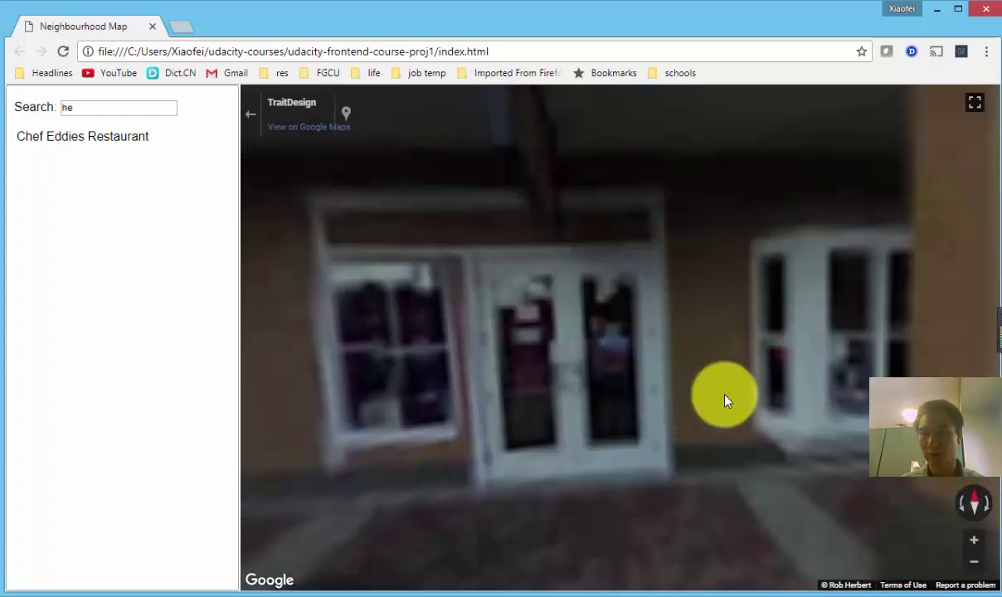
left_click_drag(829, 335, 382, 401)
left_click_drag(745, 369, 631, 452)
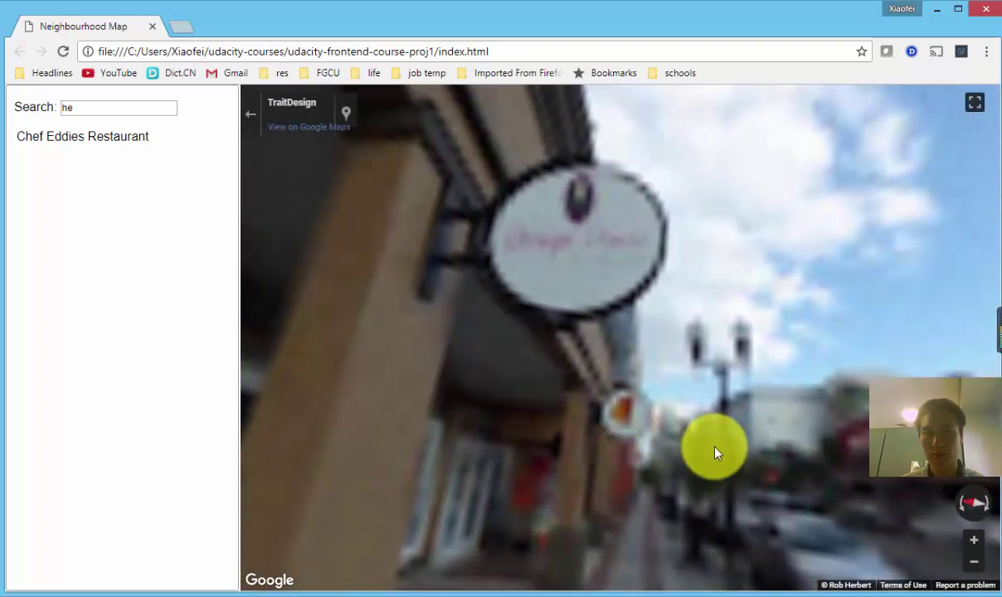
left_click_drag(846, 454, 490, 298)
left_click_drag(762, 371, 517, 335)
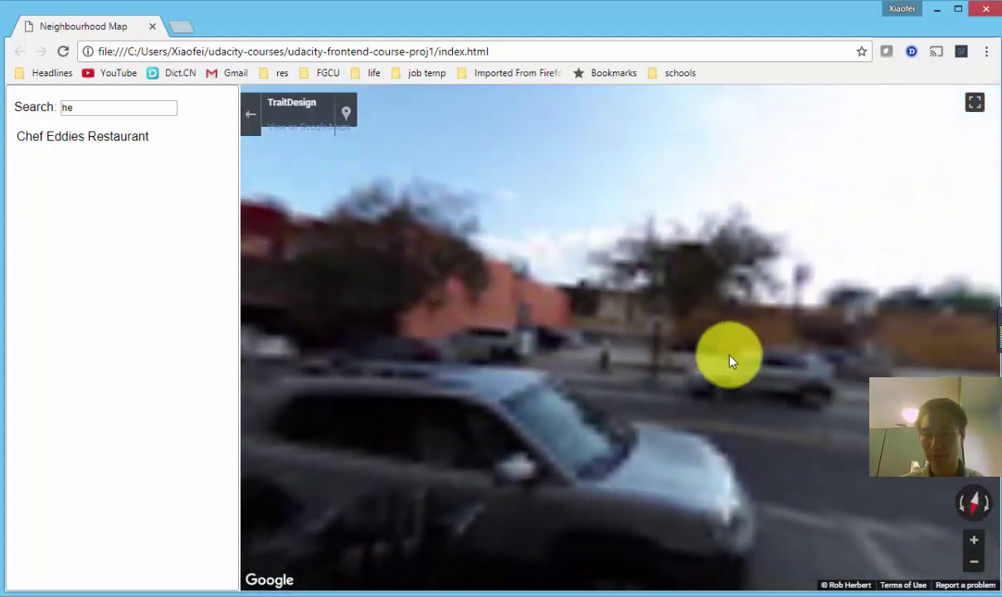
left_click_drag(730, 361, 857, 298)
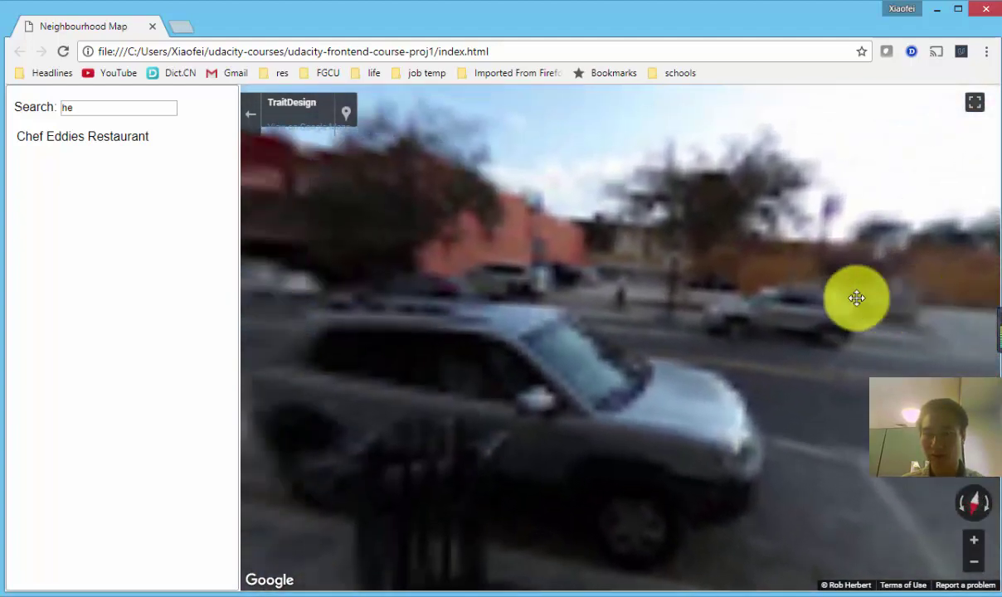
left_click_drag(450, 324, 794, 351)
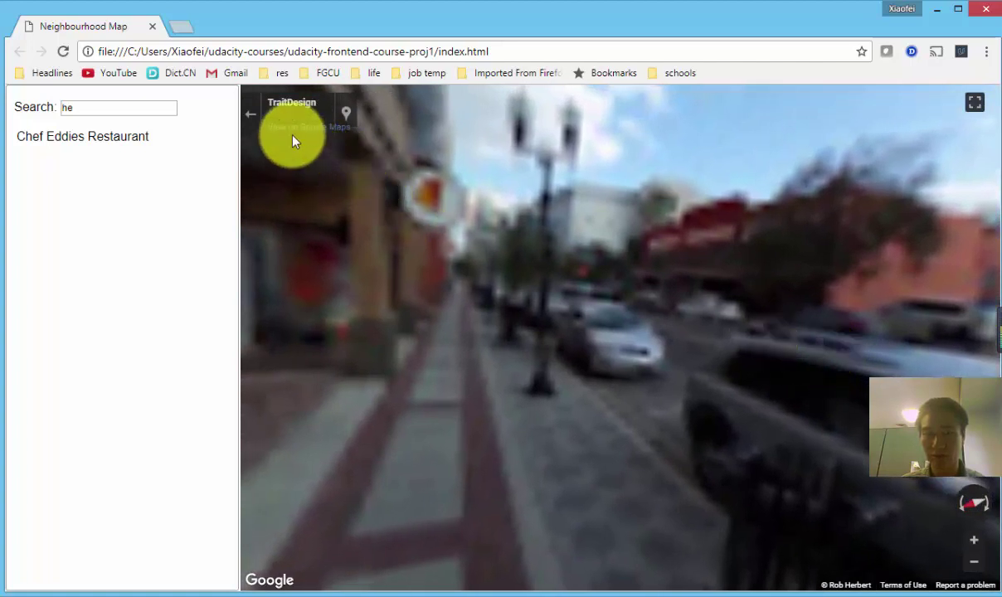
- Leave Street View and clear the place search filter
left_click(250, 123)
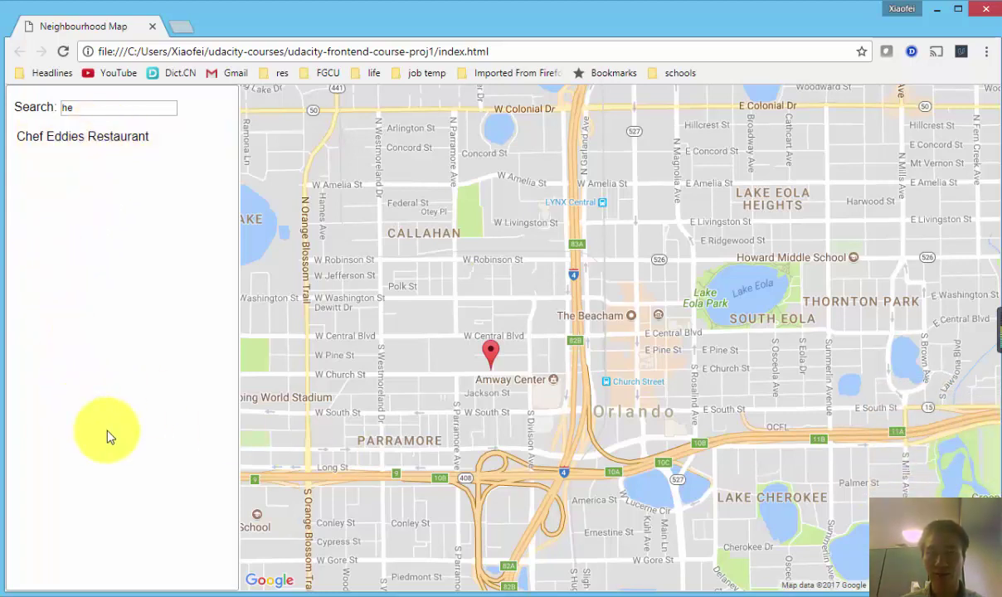
left_click_drag(70, 107, 29, 114)
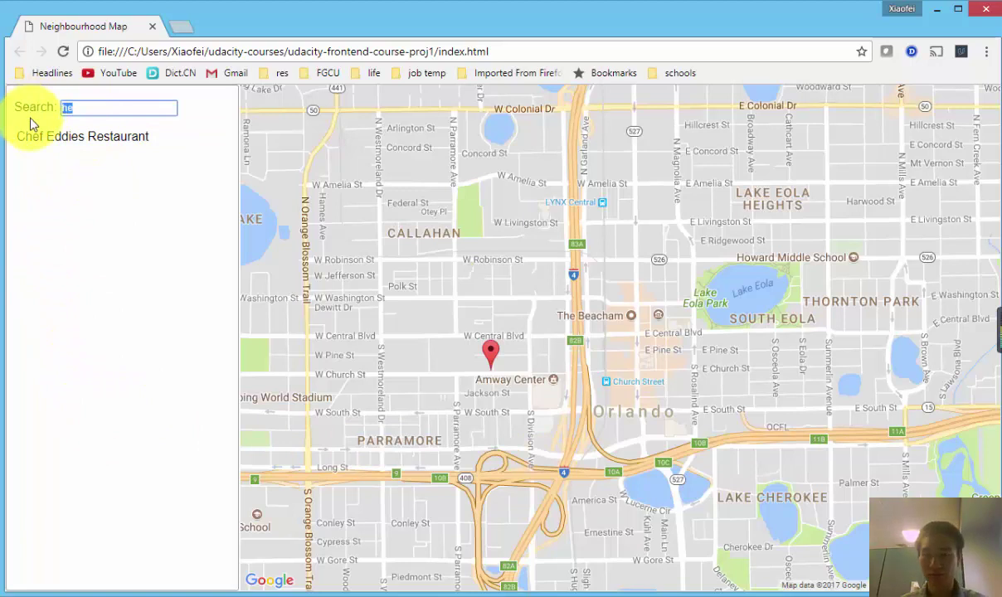
key("BackSpace")
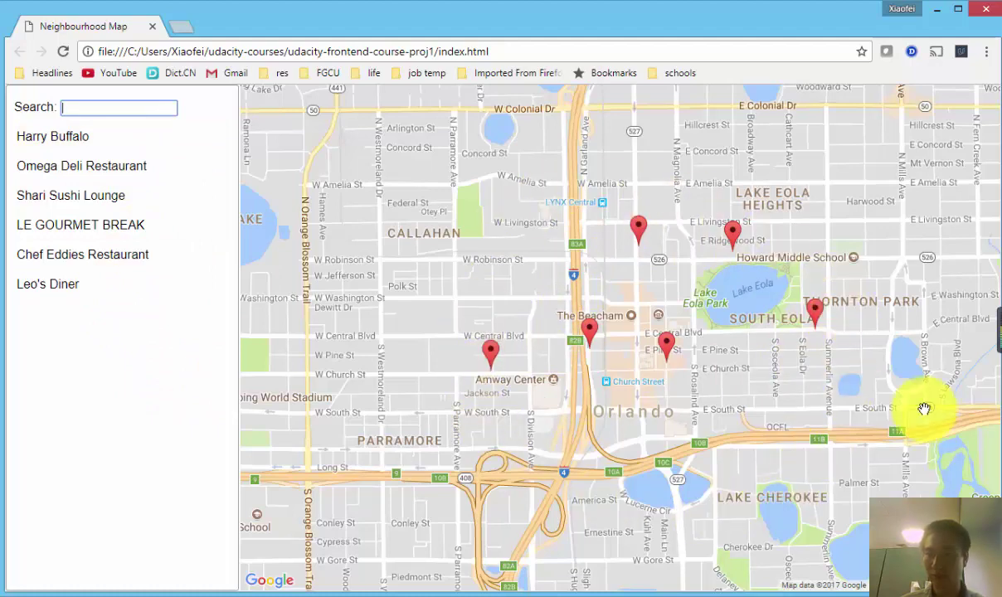
- Test the responsive layout by narrowing the browser window, showing and hiding the place list, and restoring the window width
left_click_drag(997, 415, 516, 439)
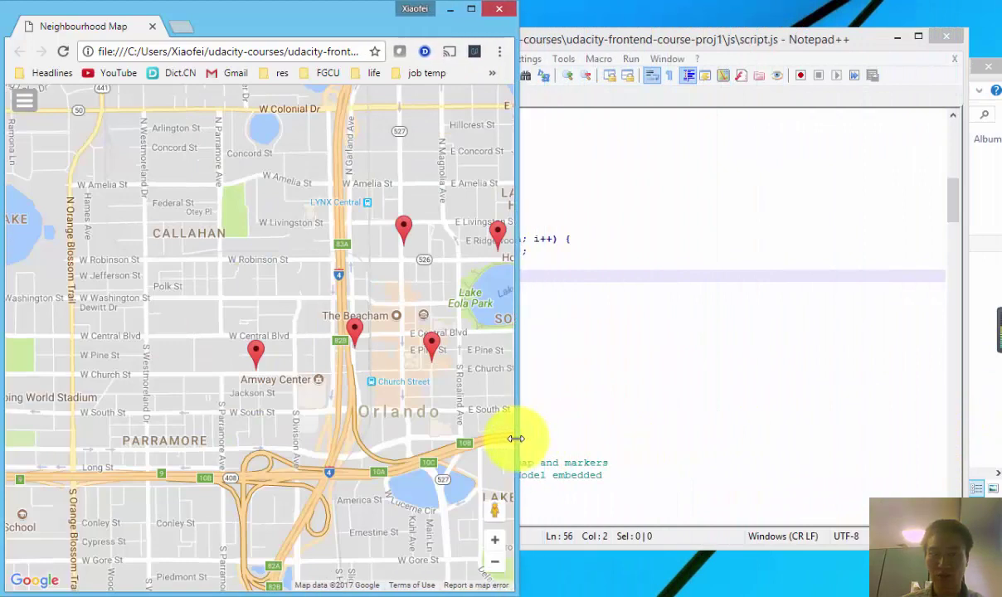
left_click(24, 103)
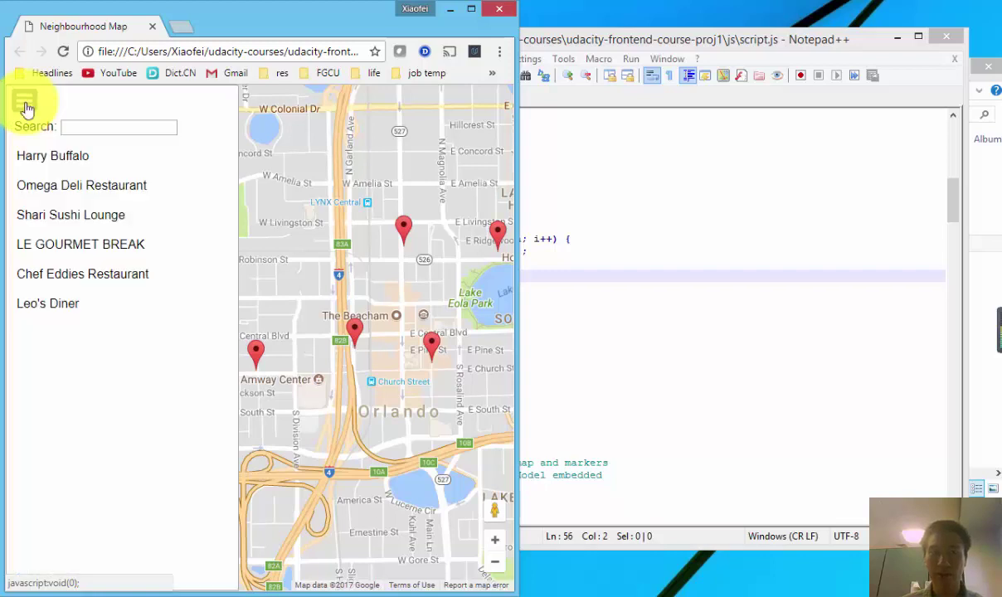
left_click(25, 103)
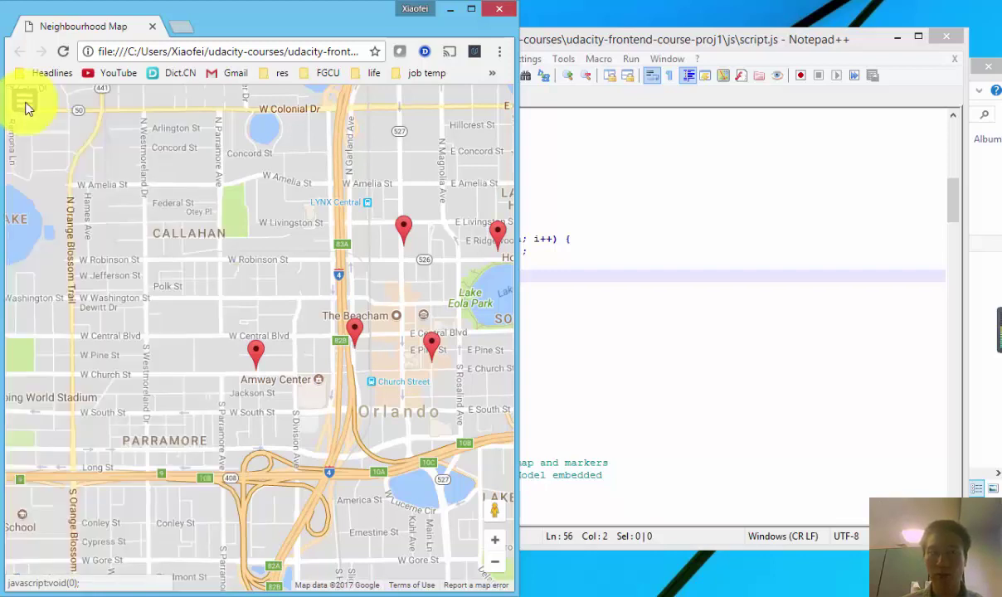
left_click_drag(515, 328, 983, 321)
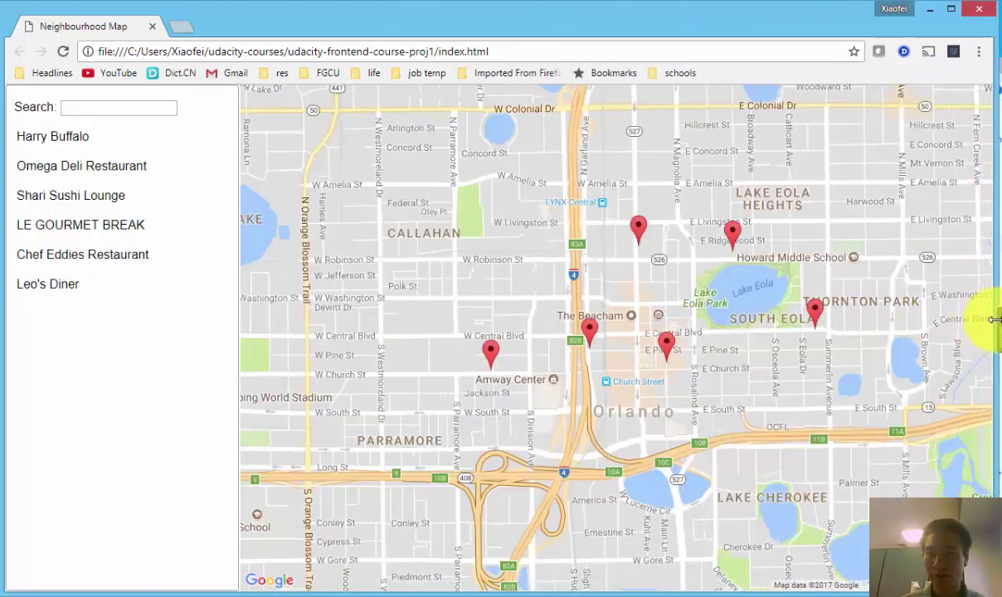
- Switch to the GitHub repository udacity-frontend-course-proj1 and read index.html through to its script includes
key("alt+Tab")
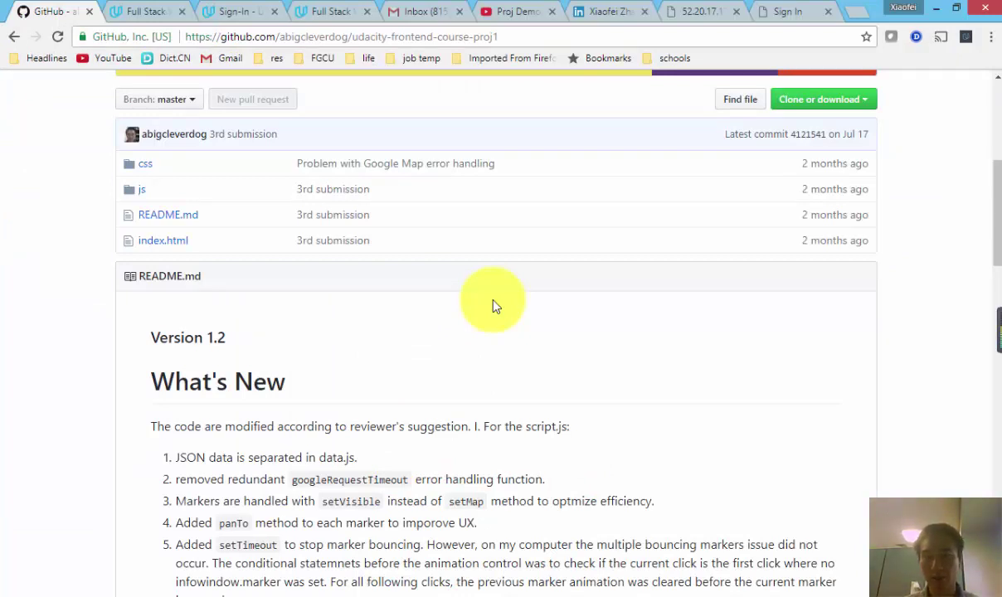
left_click(174, 244)
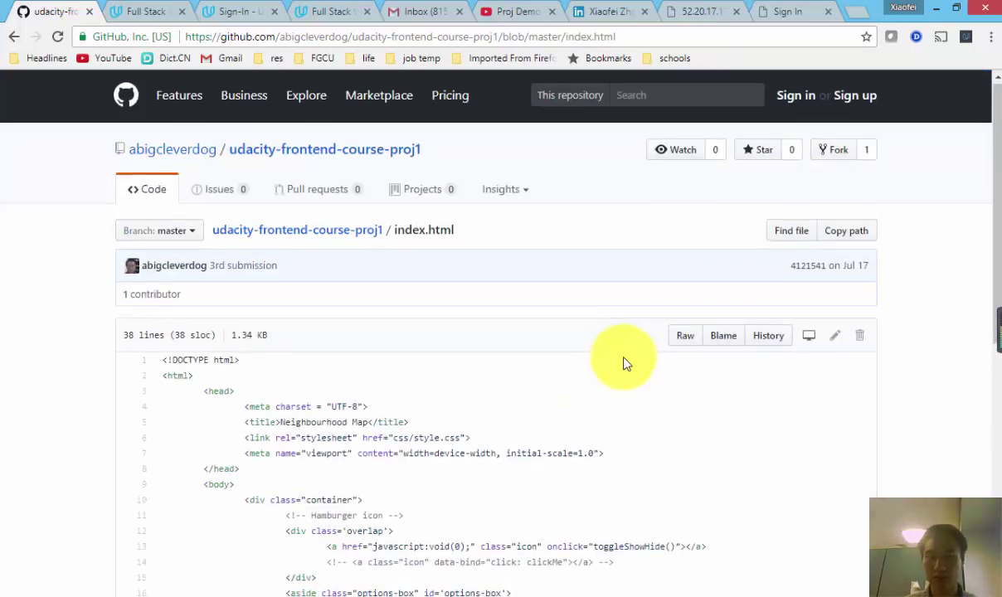
scroll(627, 363, "down", 2)
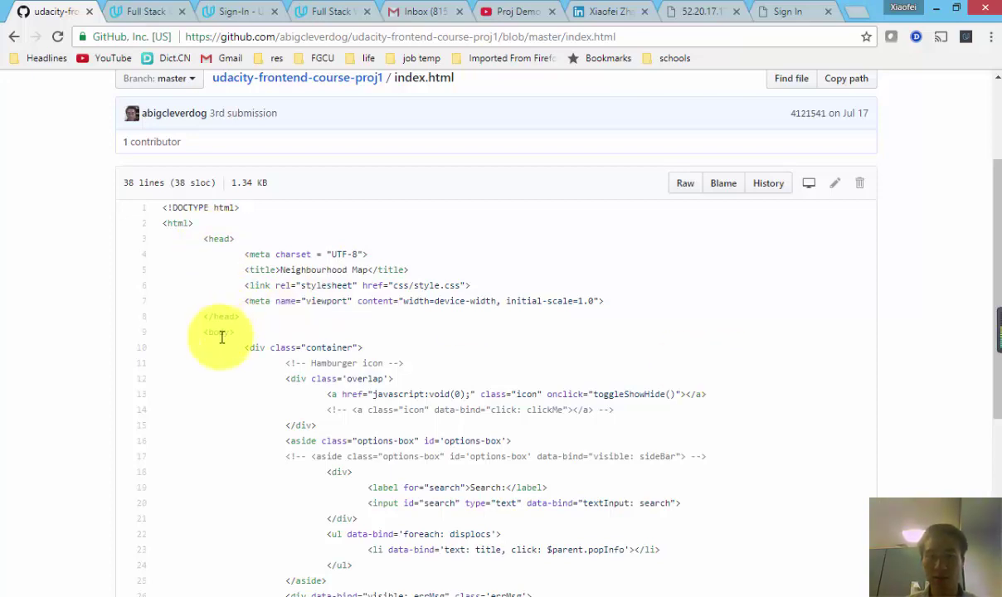
scroll(231, 465, "down", 3)
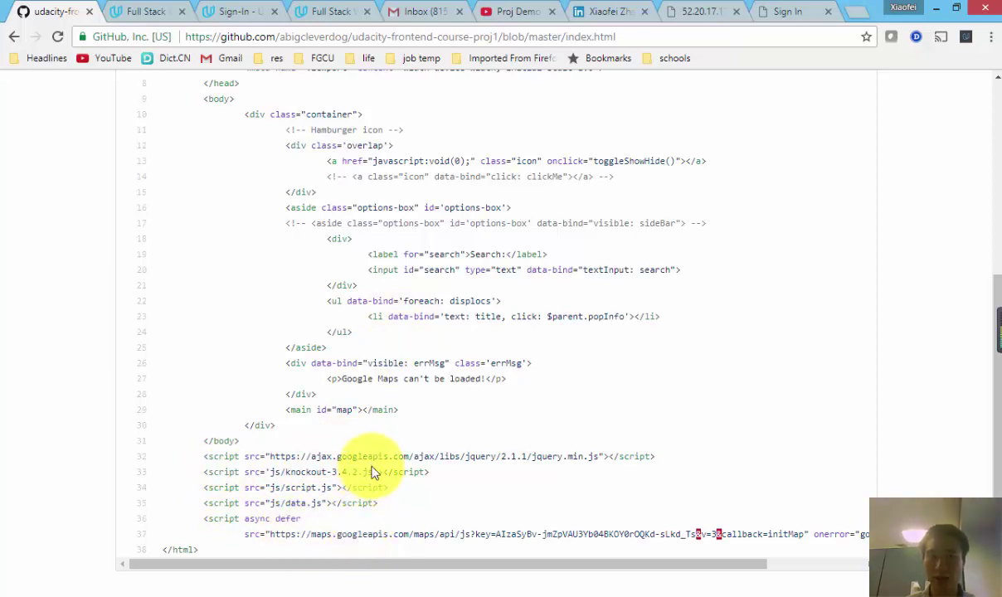
scroll(370, 469, "up", 1)
scroll(370, 470, "up", 5)
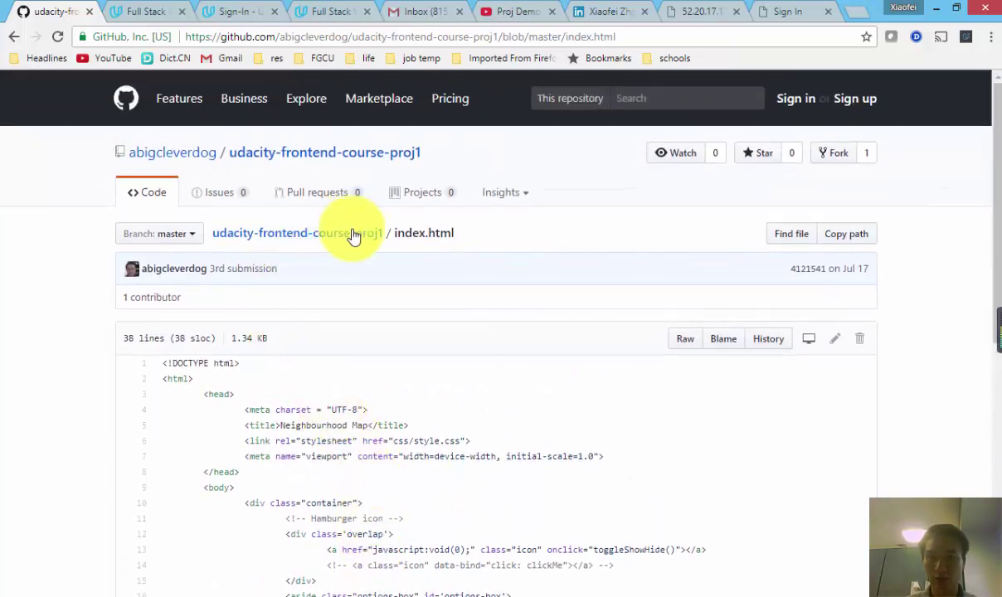
- Return to the repository's root and open script.js in the js folder
left_click(351, 236)
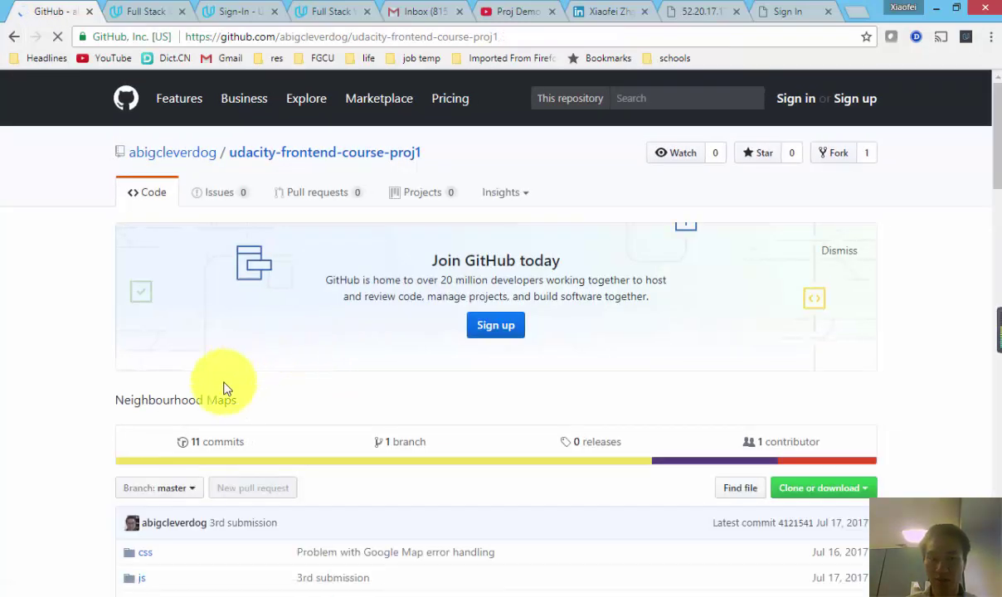
scroll(224, 398, "down", 2)
scroll(224, 398, "down", 4)
left_click(138, 346)
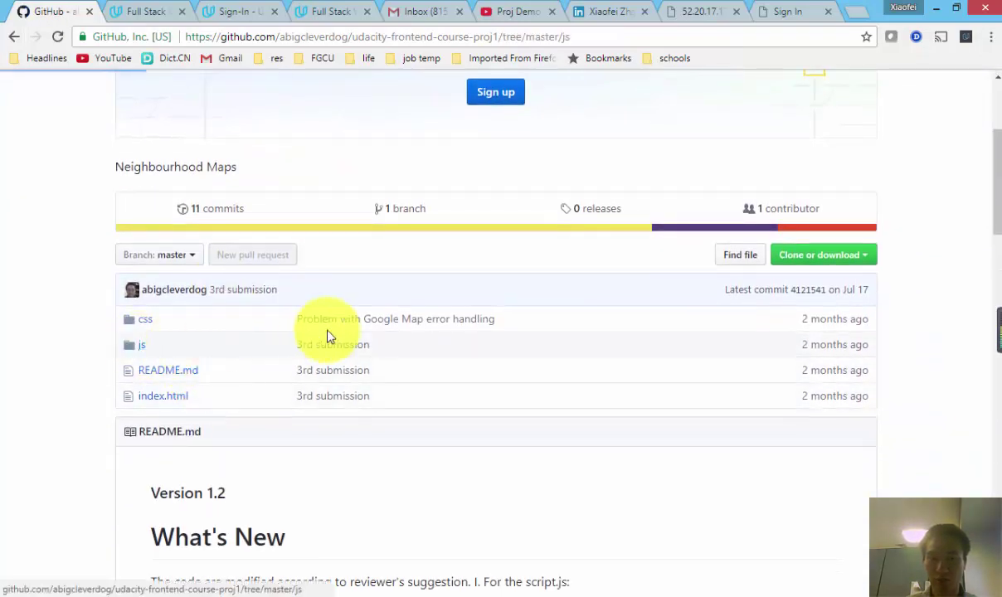
left_click(163, 428)
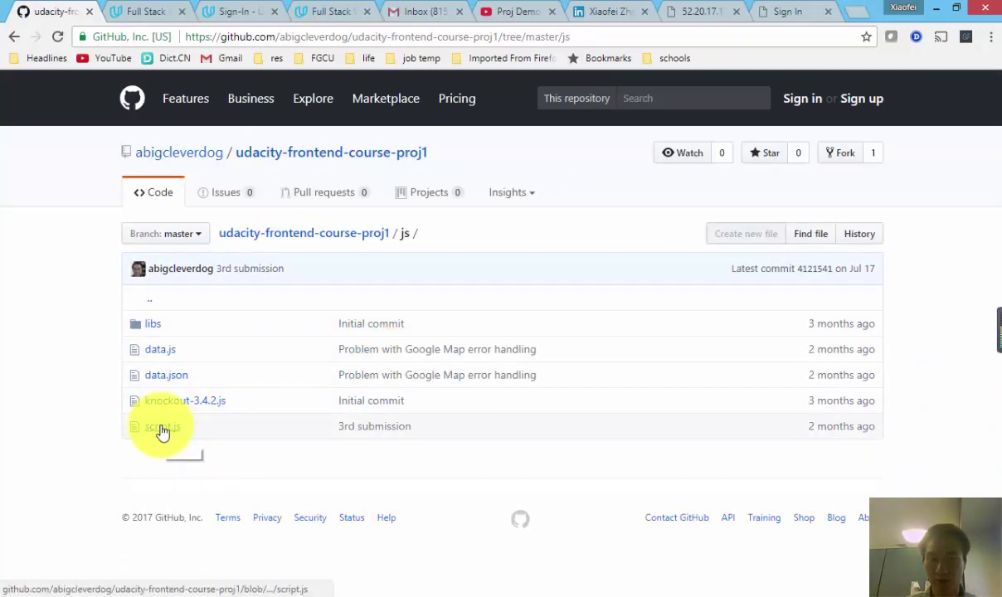
- Examine script.js from the locations data through the map options, marker creation and Knockout observables
scroll(523, 284, "down", 5)
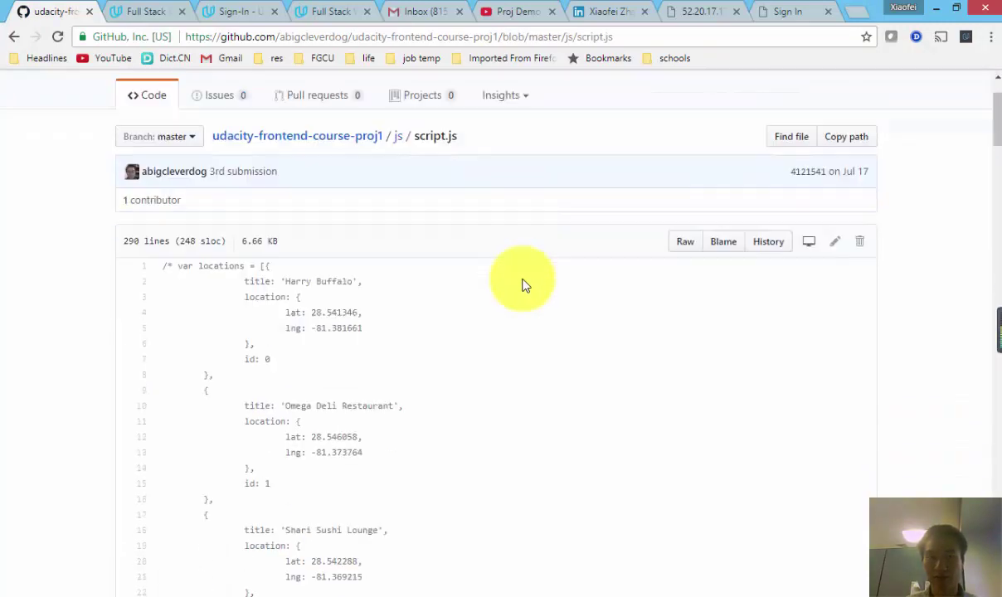
scroll(523, 285, "down", 10)
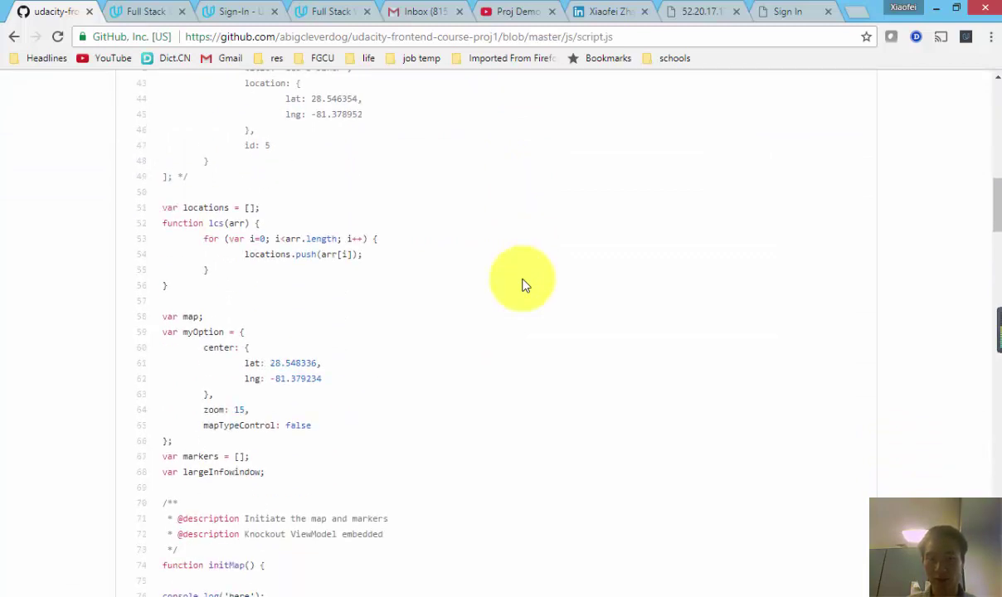
scroll(523, 285, "down", 3)
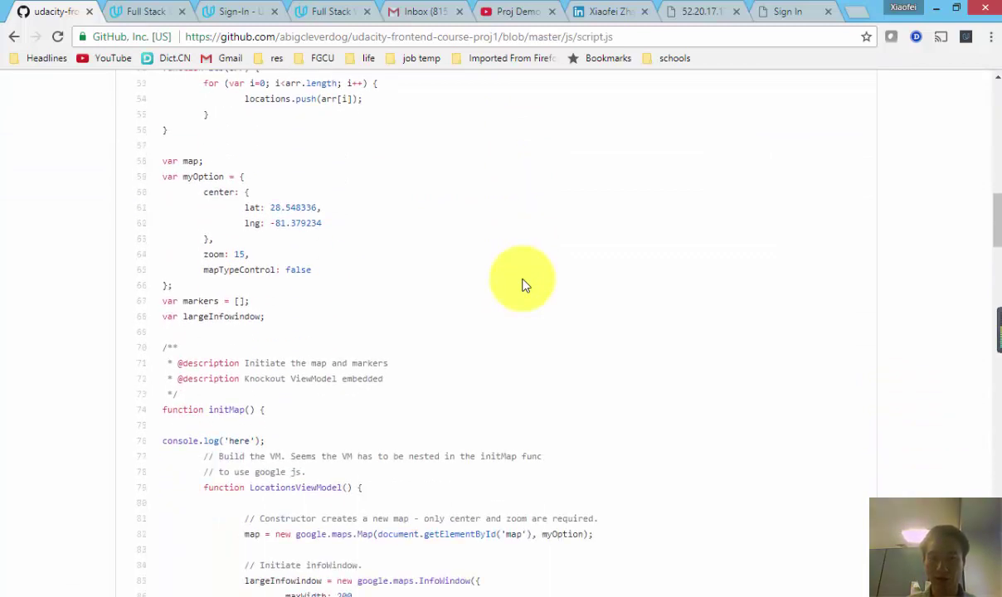
scroll(345, 410, "down", 3)
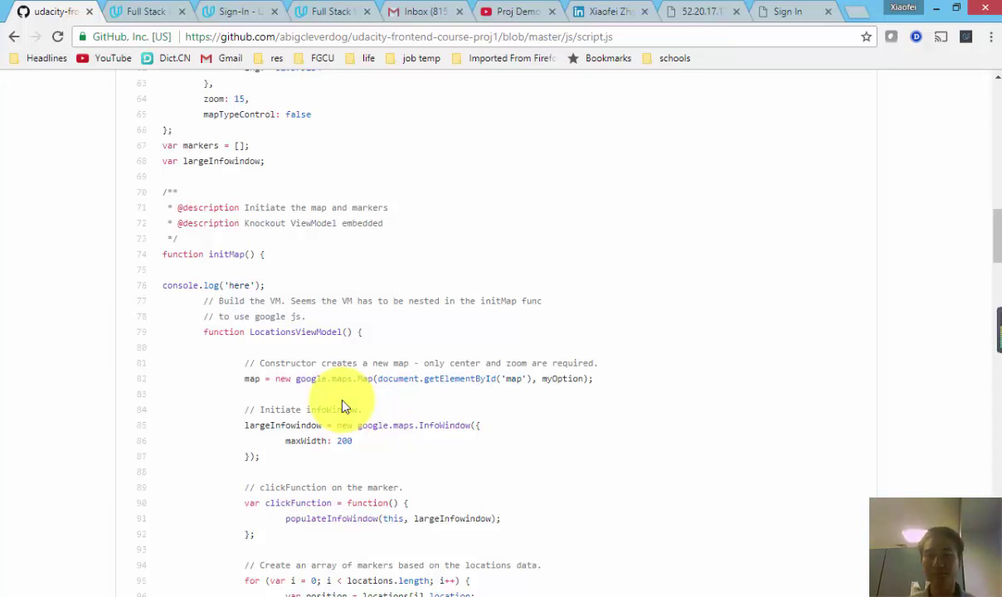
scroll(345, 398, "down", 5)
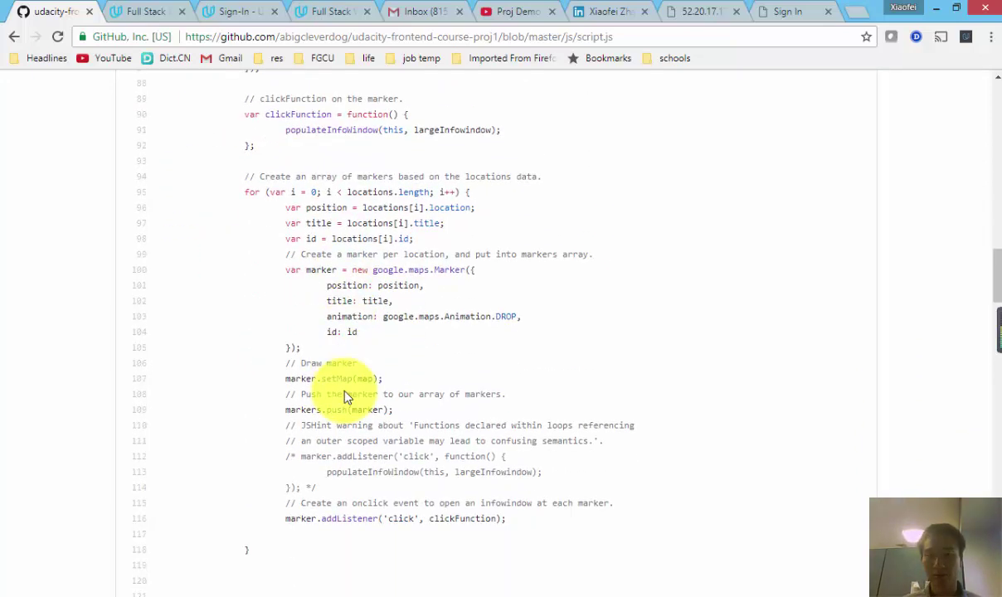
scroll(345, 391, "down", 4)
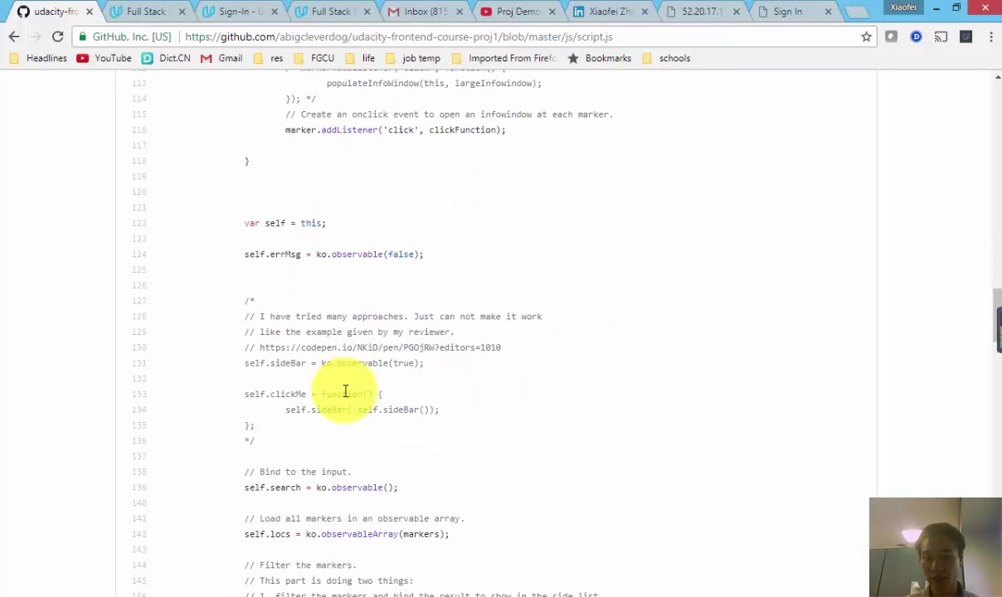